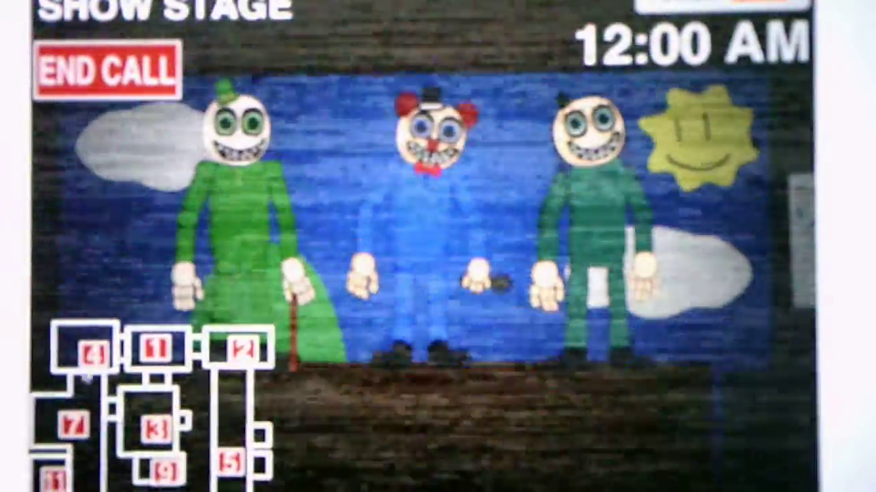
Step: Watch Bobby's Show Stage on camera 2, lower the monitor, then check the office hall cameras
{"action": "left_click", "coordinate": [239, 349]}
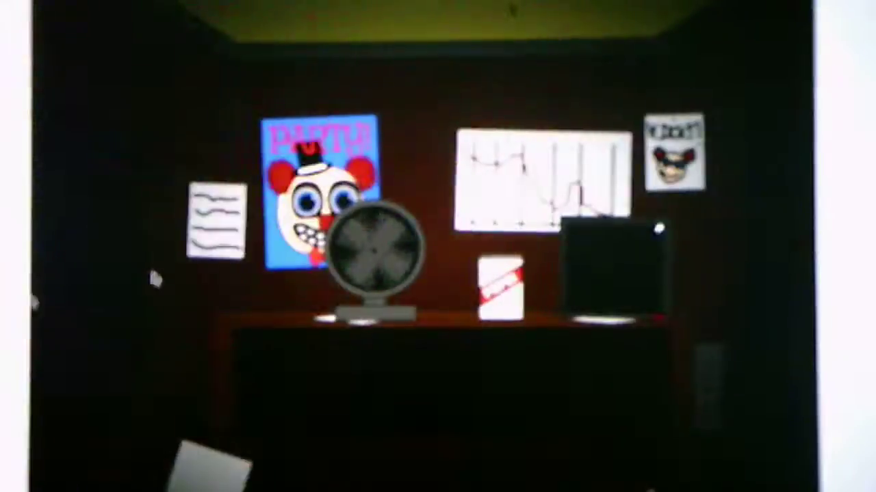
{"action": "left_click", "coordinate": [573, 253]}
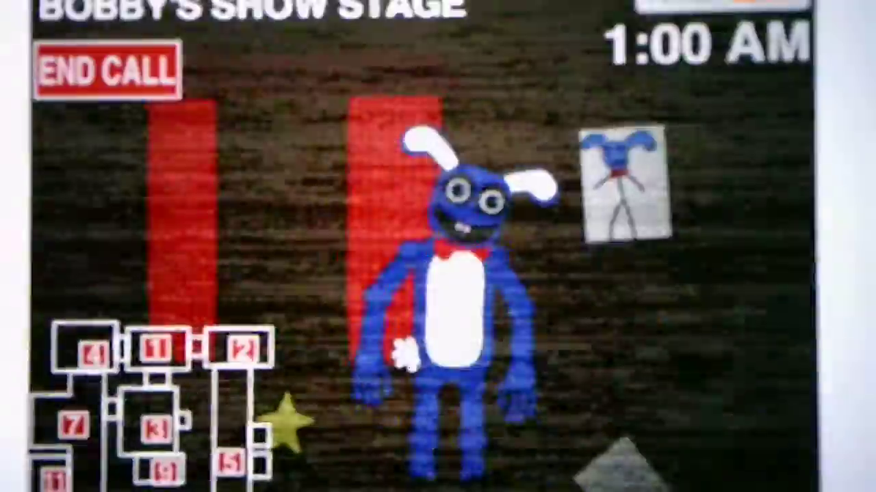
{"action": "key", "text": "6"}
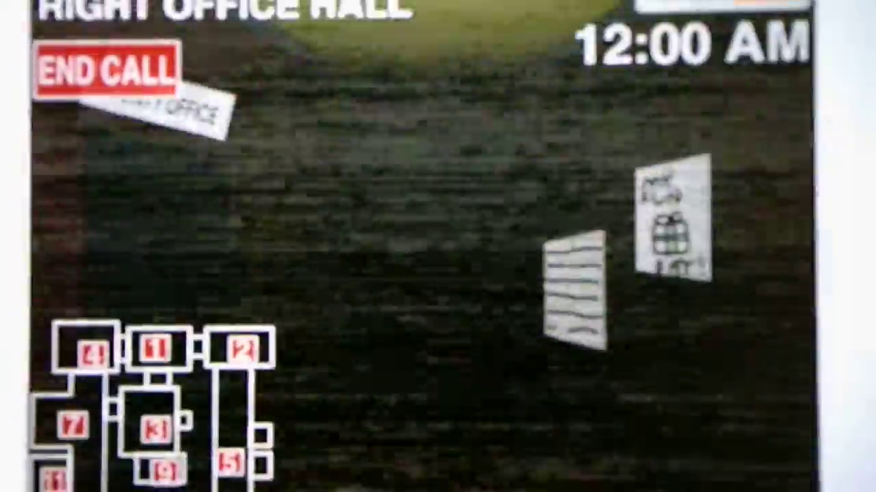
Step: Check the Left Office Hall and other hall cameras, then switch to camera 1, Bobby's Show Stage
{"action": "key", "text": "Left"}
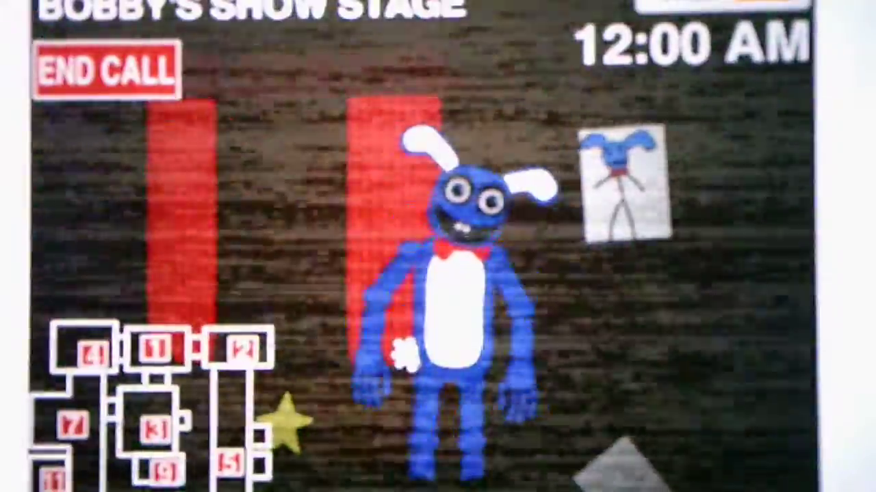
{"action": "left_click", "coordinate": [92, 352]}
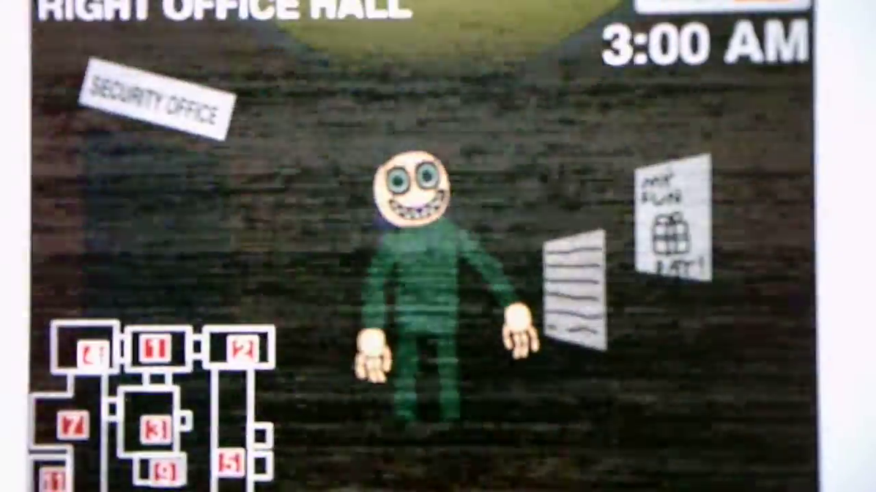
{"action": "key", "text": "1"}
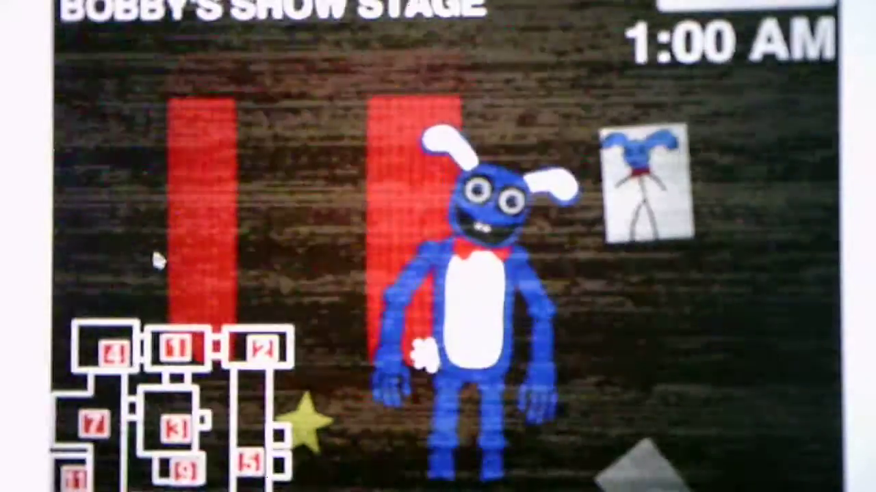
{"action": "key", "text": "space"}
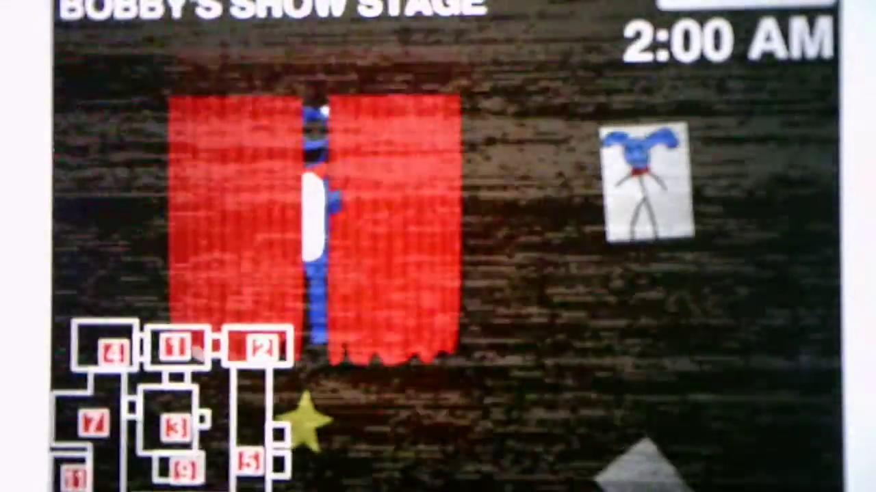
Step: Put the camera monitor away to watch the office
{"action": "left_click", "coordinate": [197, 352]}
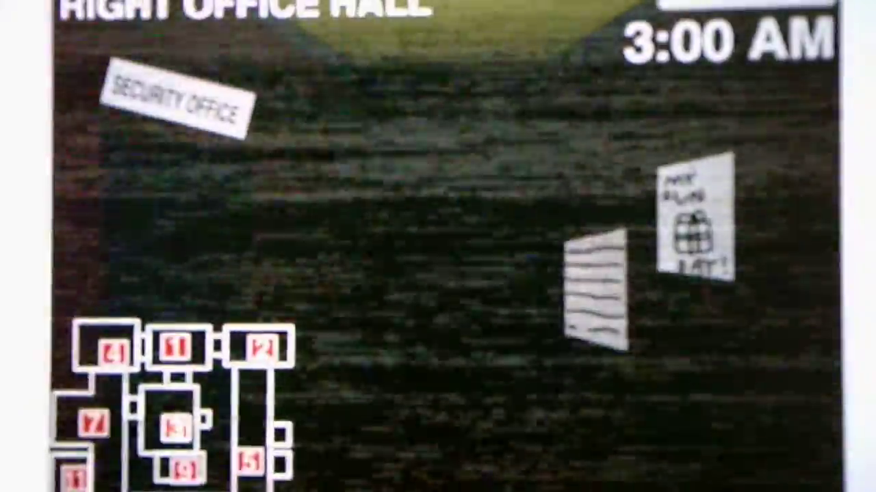
Step: Check the Play Area feed, then switch back to Bobby's Show Stage
{"action": "left_click", "coordinate": [176, 429]}
{"action": "left_click", "coordinate": [113, 351]}
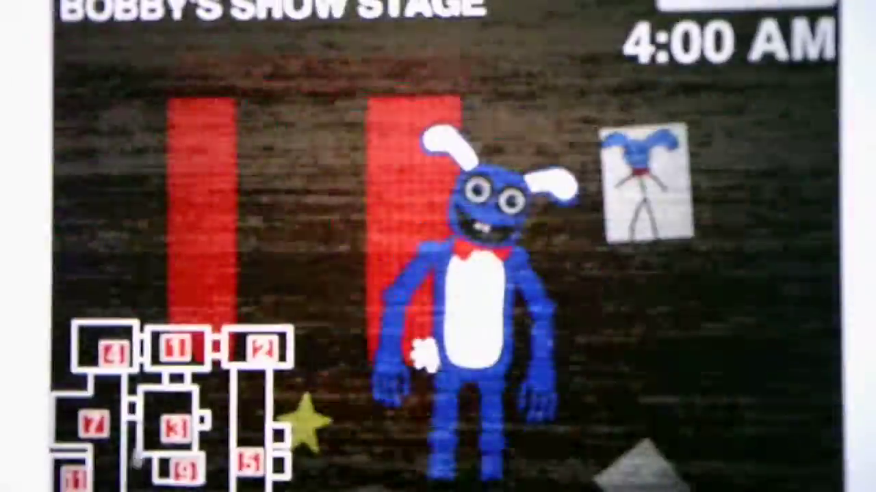
Step: Check the Left and Right Office Hall camera feeds for animatronics
{"action": "left_click", "coordinate": [220, 321]}
{"action": "left_click", "coordinate": [260, 349]}
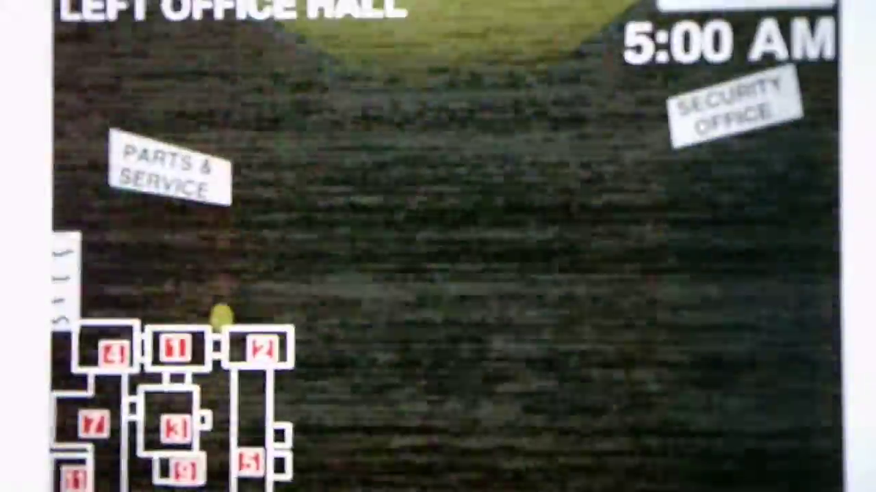
{"action": "left_click", "coordinate": [262, 349]}
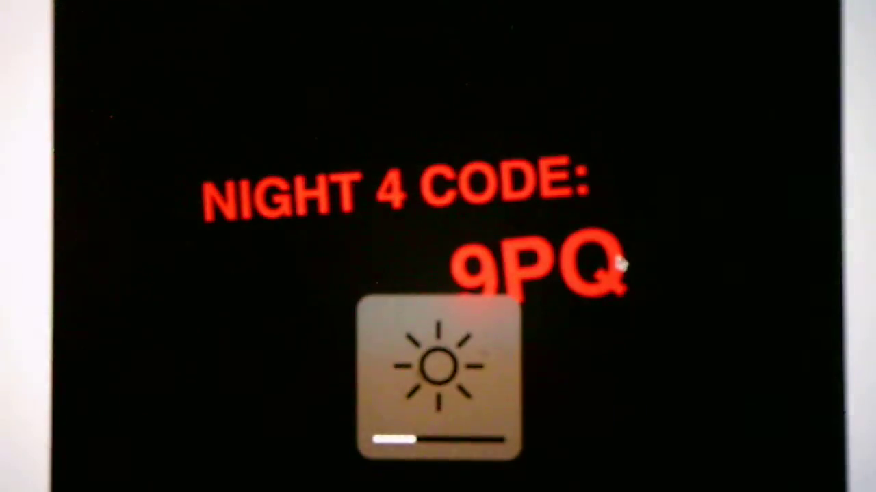
{"action": "key", "text": "F1"}
{"action": "key", "text": "F1"}
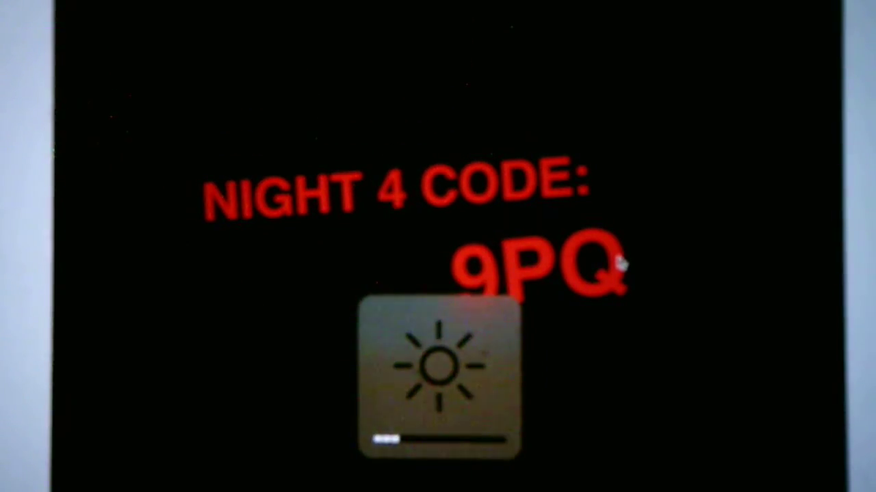